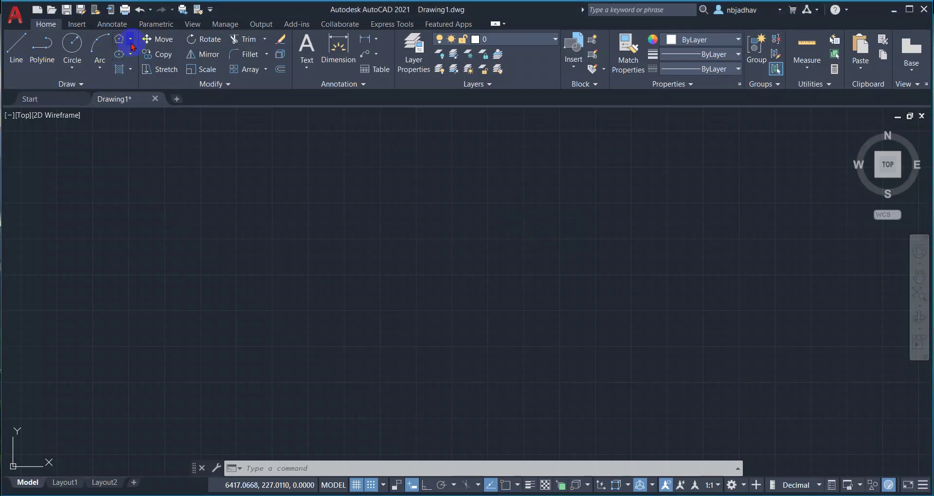
- Expand the Draw panel and pick Polygon from the Rectangle/Polygon dropdown, showing its tooltip
left_click(86, 85)
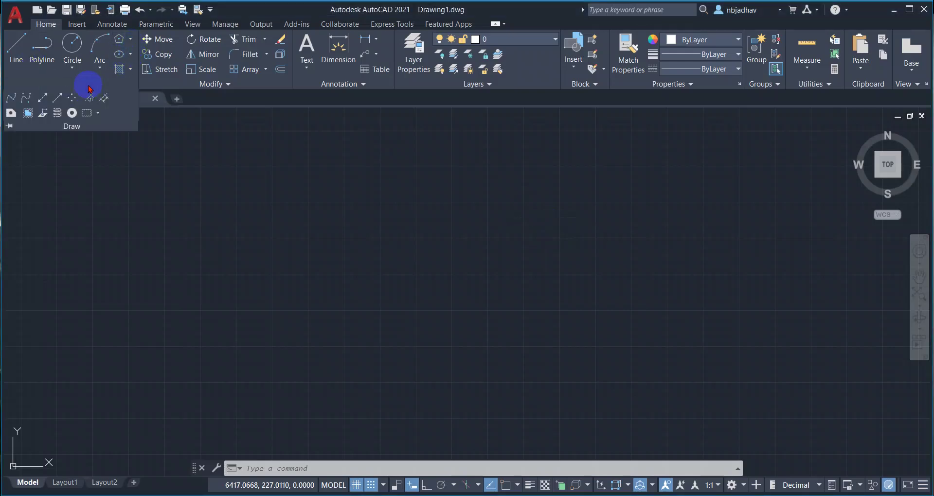
left_click(130, 39)
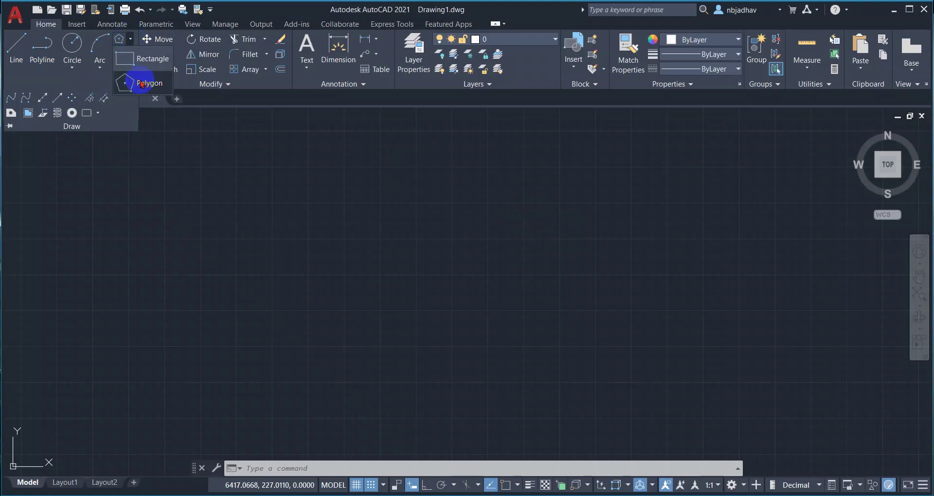
mouse_move(146, 83)
left_click(143, 84)
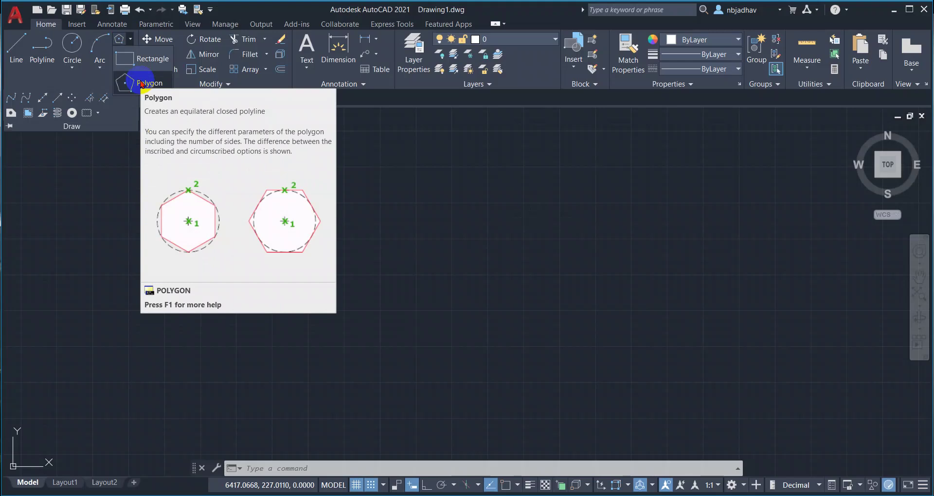
left_click(141, 84)
- Draw a 6-sided polygon at a picked centre, Inscribed in circle, radius 1000
left_click(147, 86)
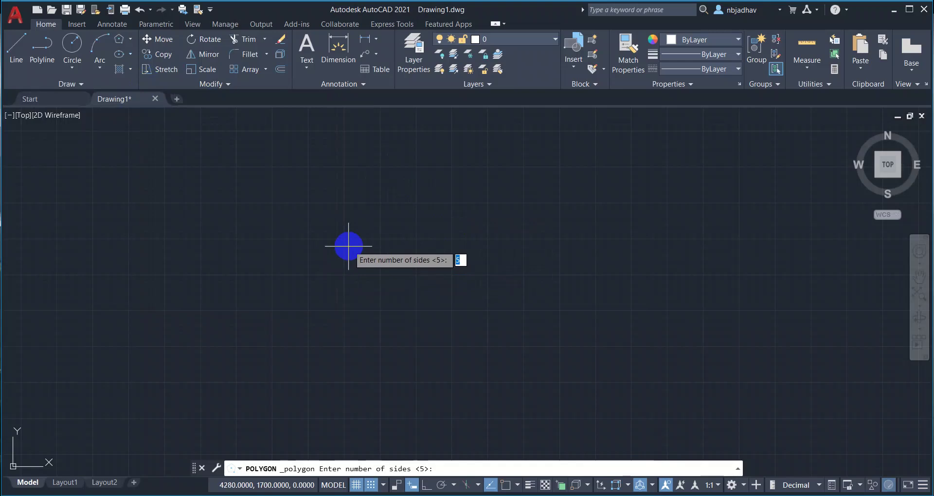
type("6")
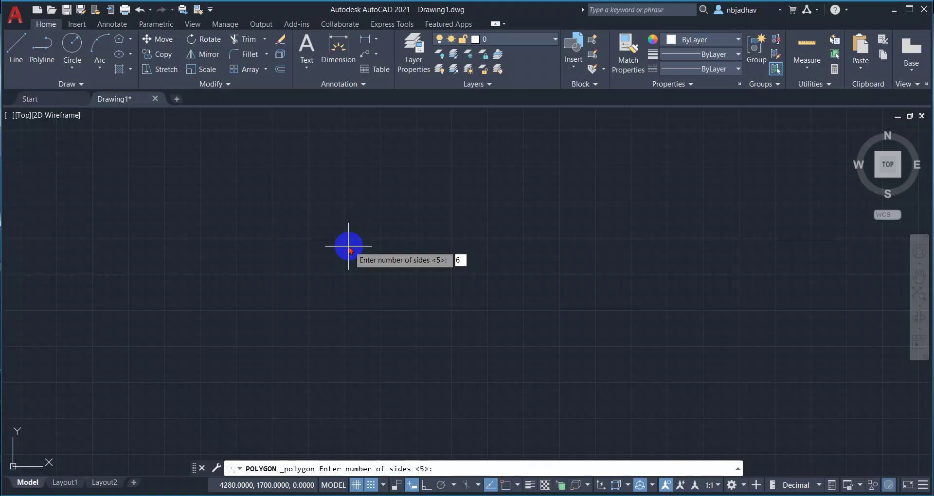
key("Return")
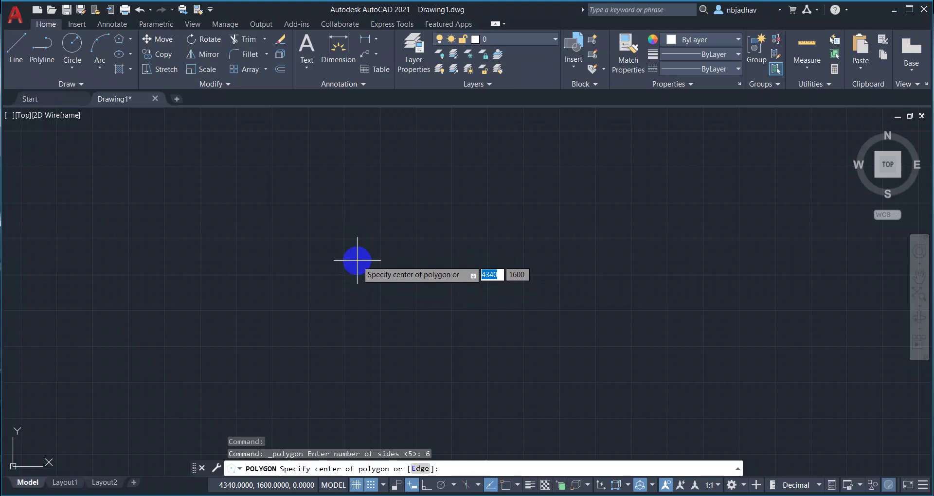
key("Tab")
key("Tab")
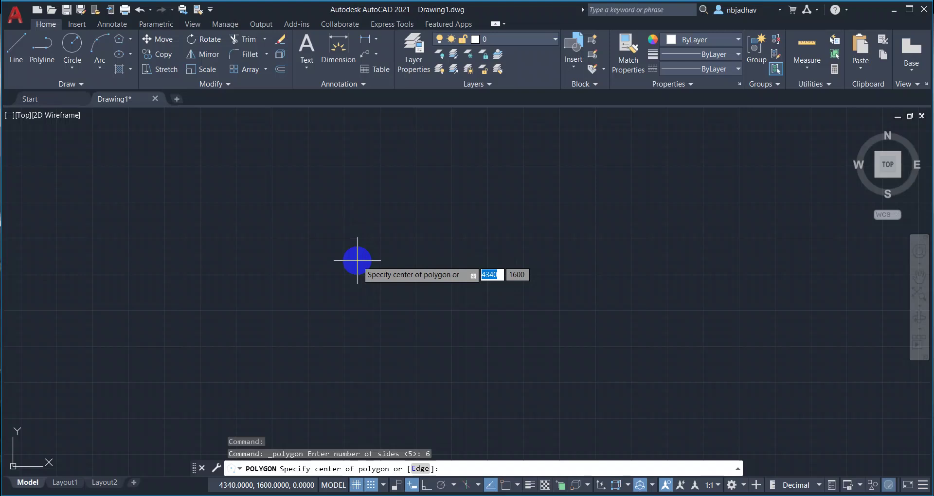
left_click(404, 266)
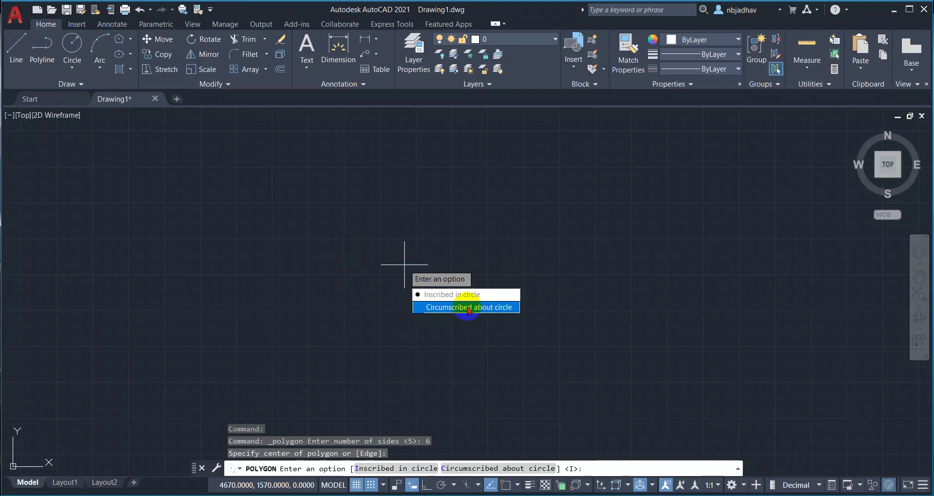
left_click(493, 308)
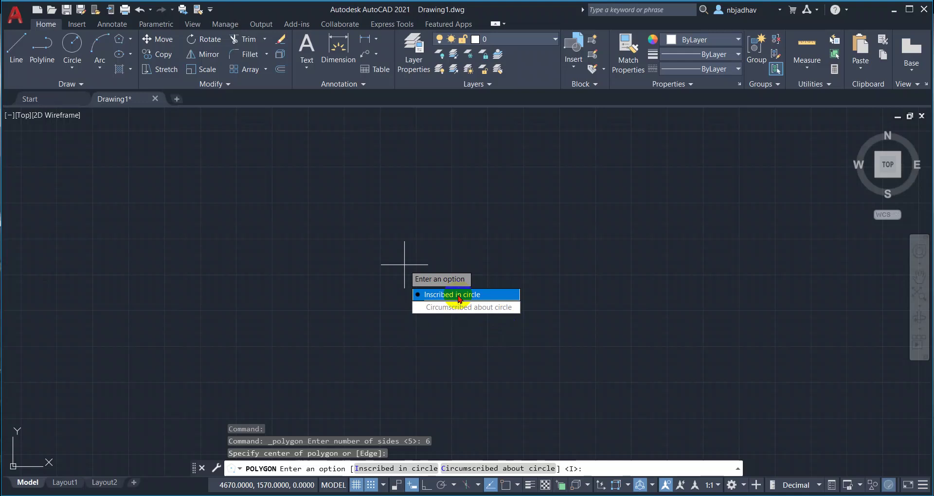
left_click(459, 296)
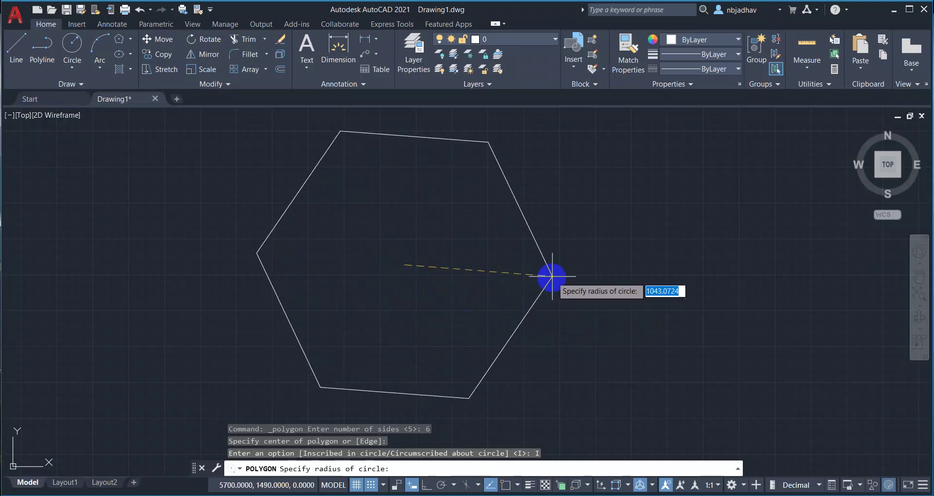
type("1000")
key("Return")
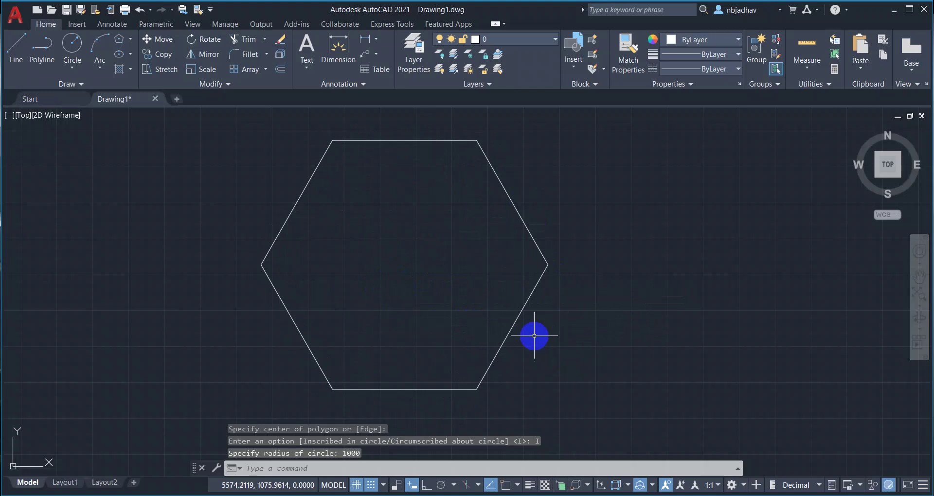
- Draw a circle of radius 1300 centred to the right of the hexagon
scroll(340, 248, "down", 2)
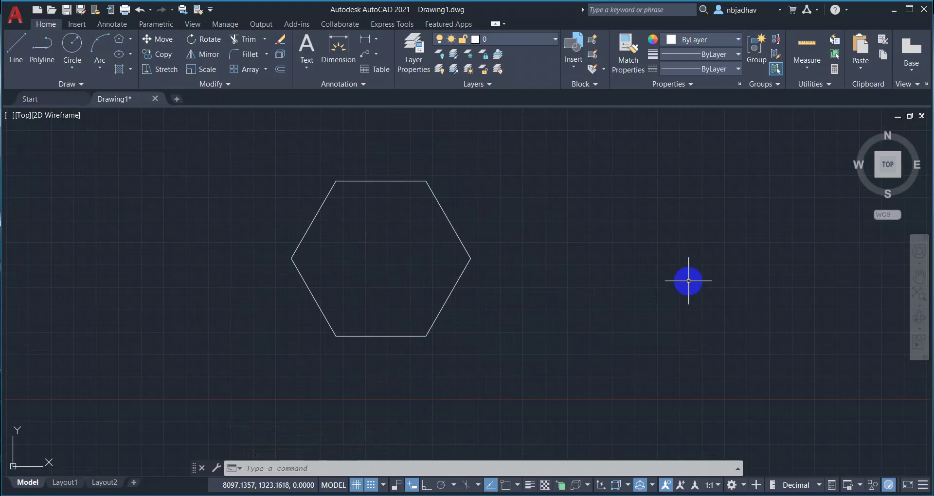
middle_click_drag(697, 281, 517, 292)
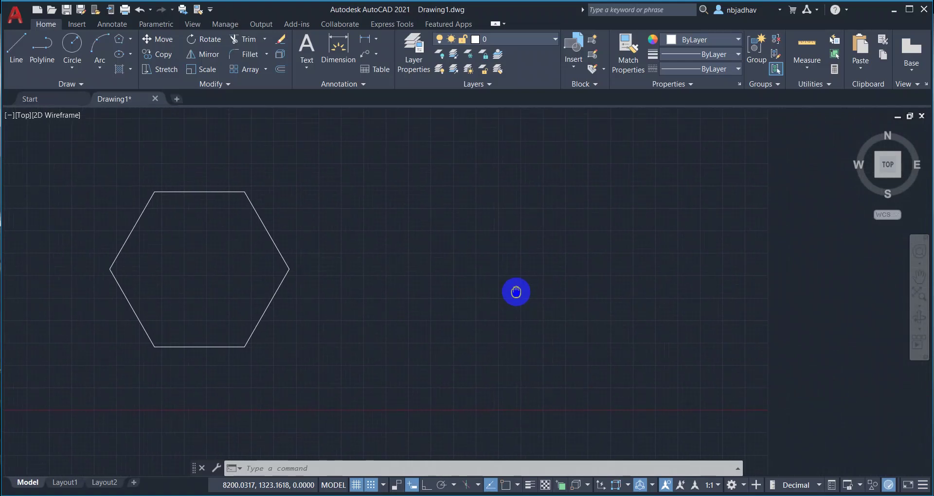
left_click(73, 43)
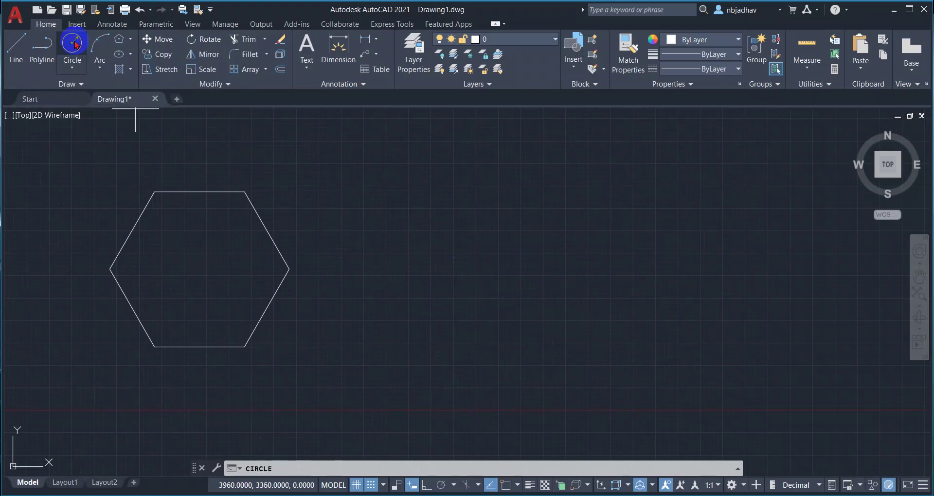
left_click(505, 267)
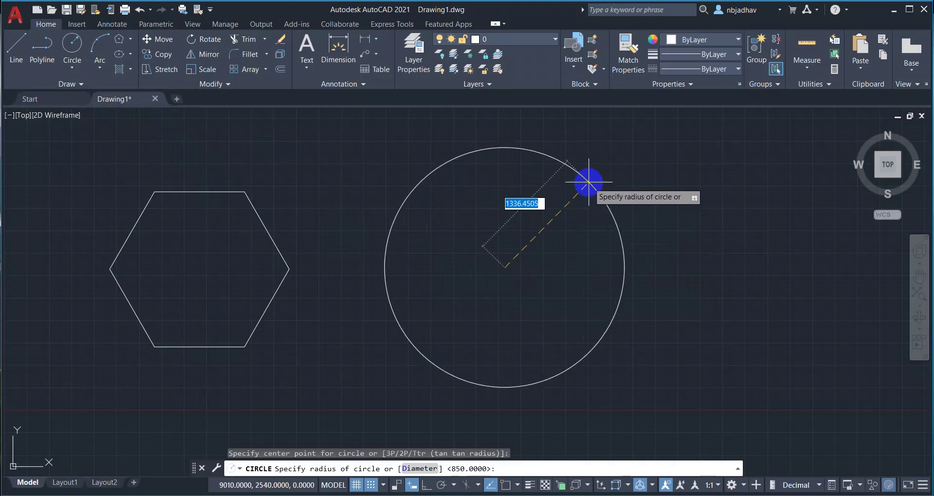
type("1300")
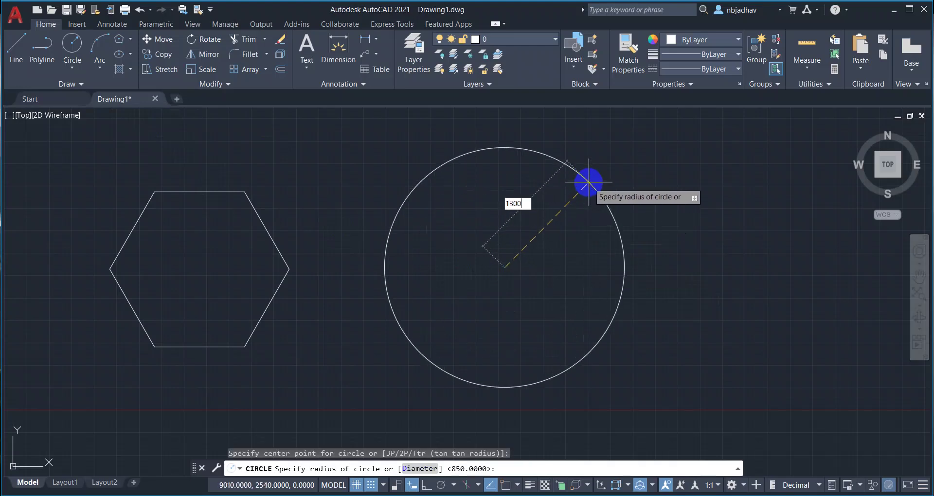
key("Return")
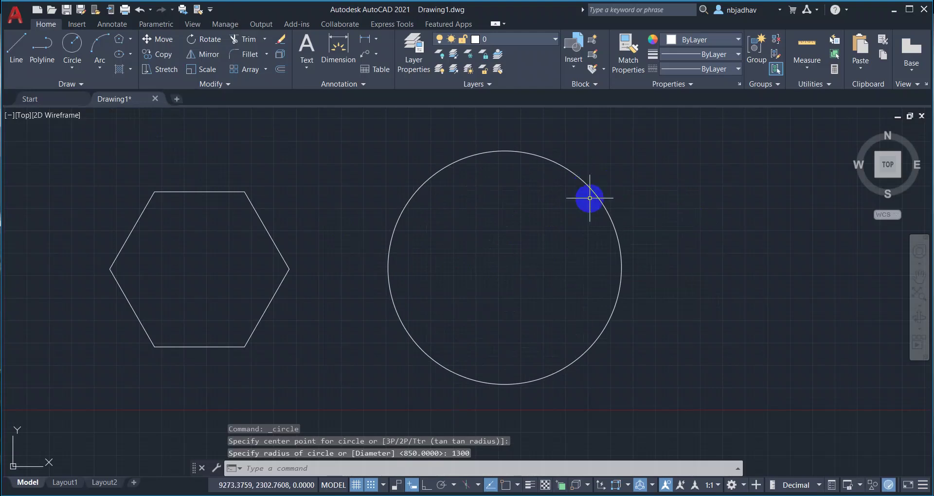
- Start a 5-sided polygon and turn on Object Snap in the status bar
left_click(121, 41)
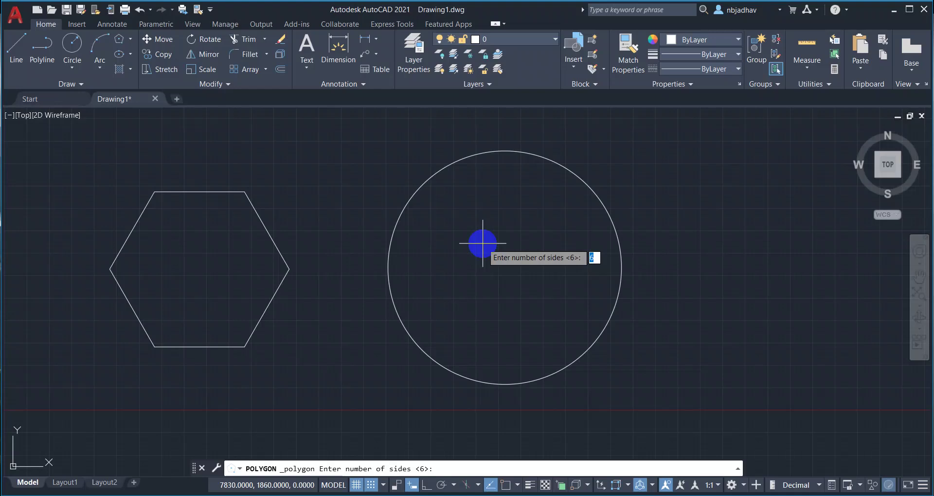
type("5")
key("Return")
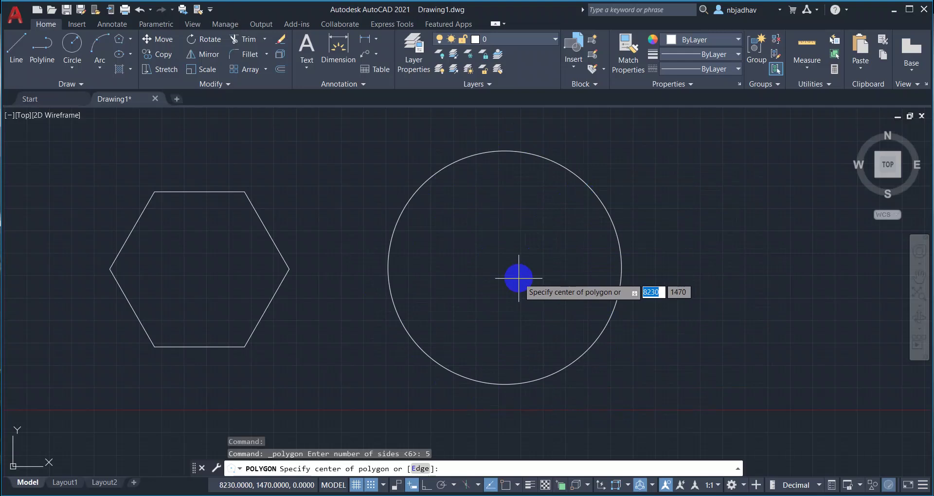
left_click(509, 491)
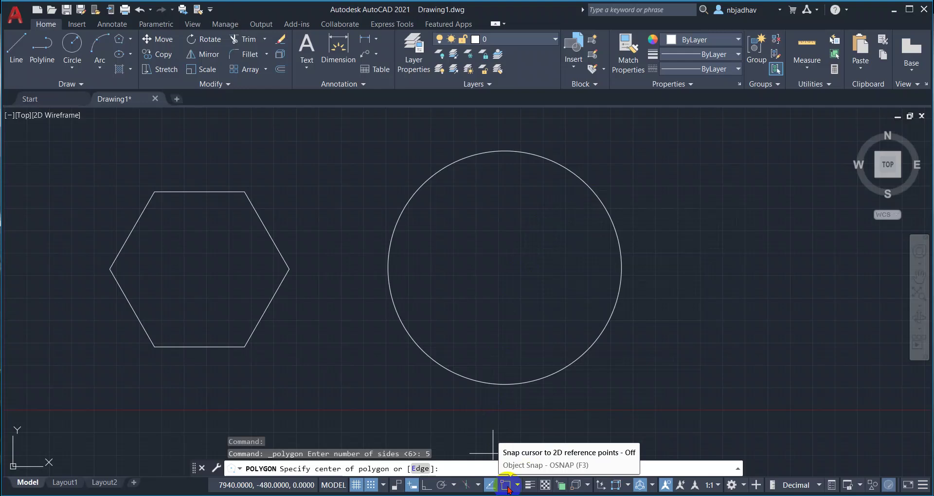
left_click(507, 486)
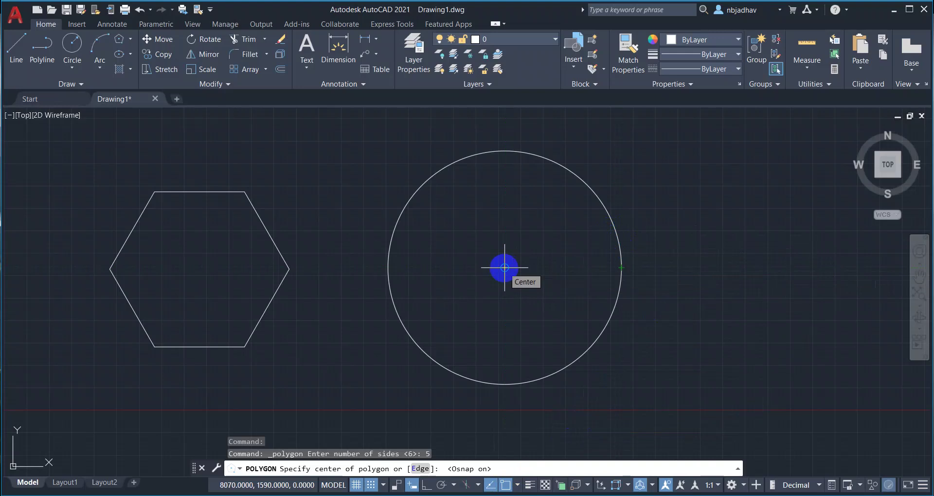
- Snap the pentagon's centre to the circle's centre, choose Inscribed in circle, radius 1300
left_click(505, 268)
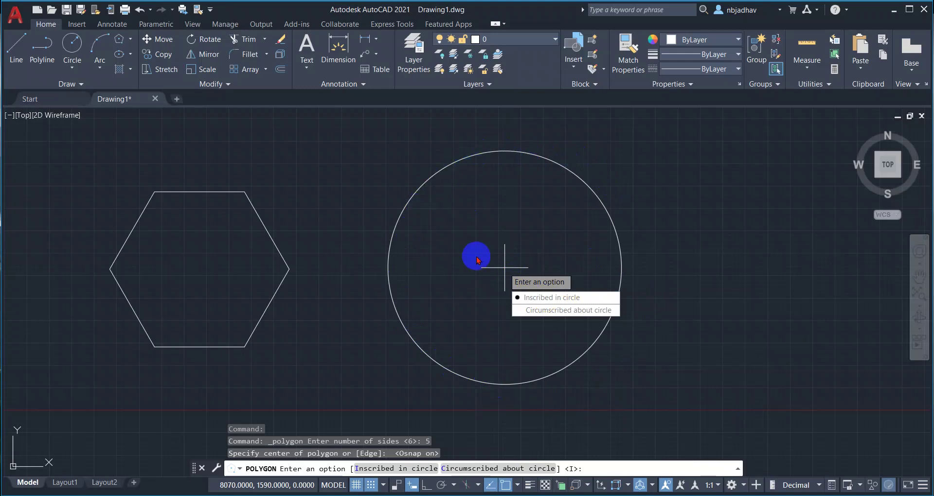
left_click(560, 303)
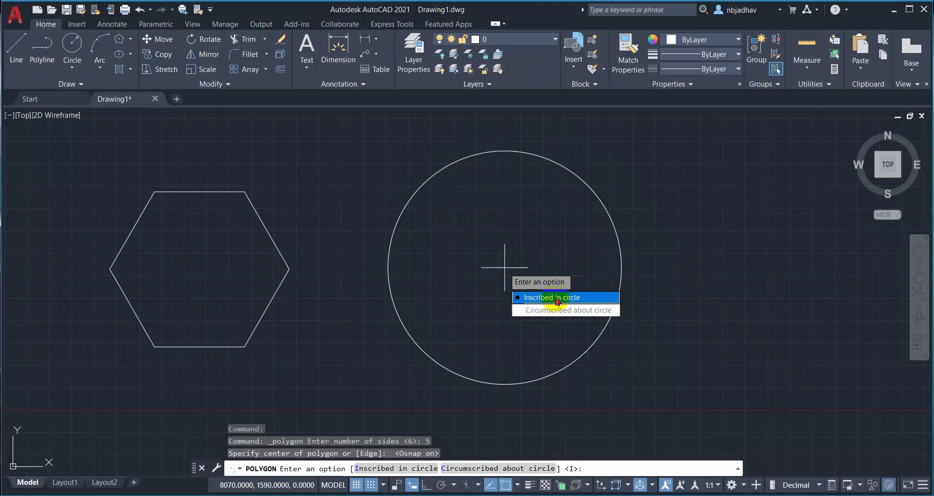
left_click(558, 302)
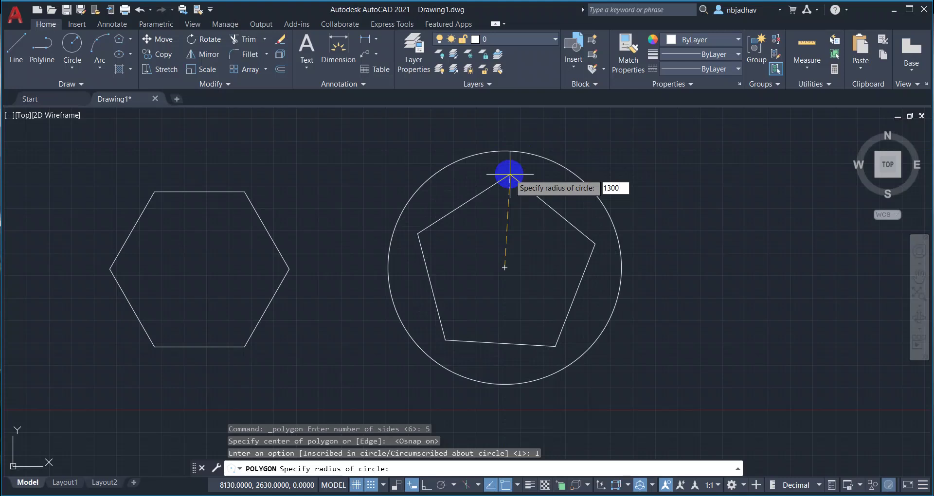
key("Return")
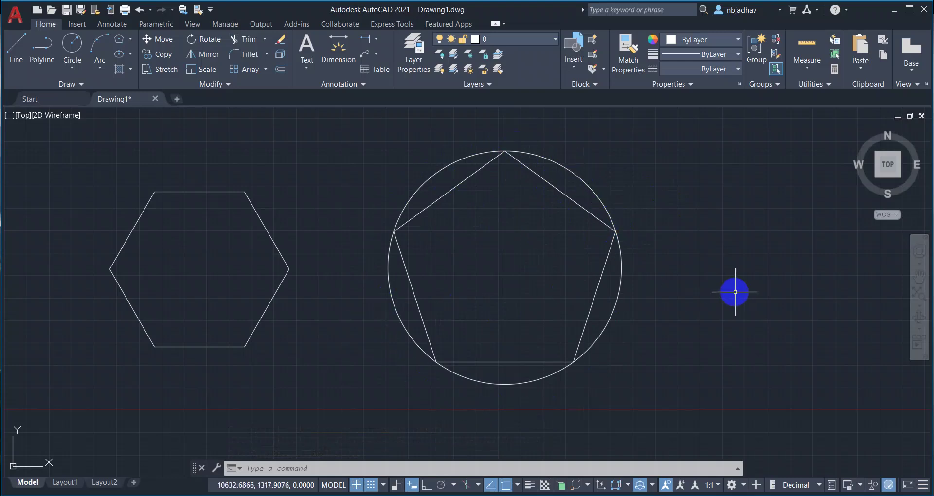
- Draw a trial circle right of the pentagon, then cancel and delete the misdrawn circle
middle_click_drag(759, 296, 515, 304)
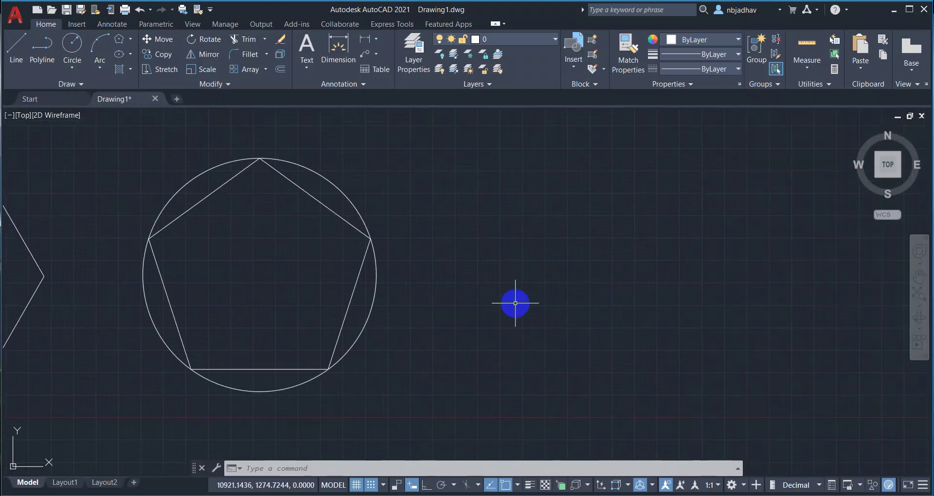
left_click(131, 40)
left_click(131, 42)
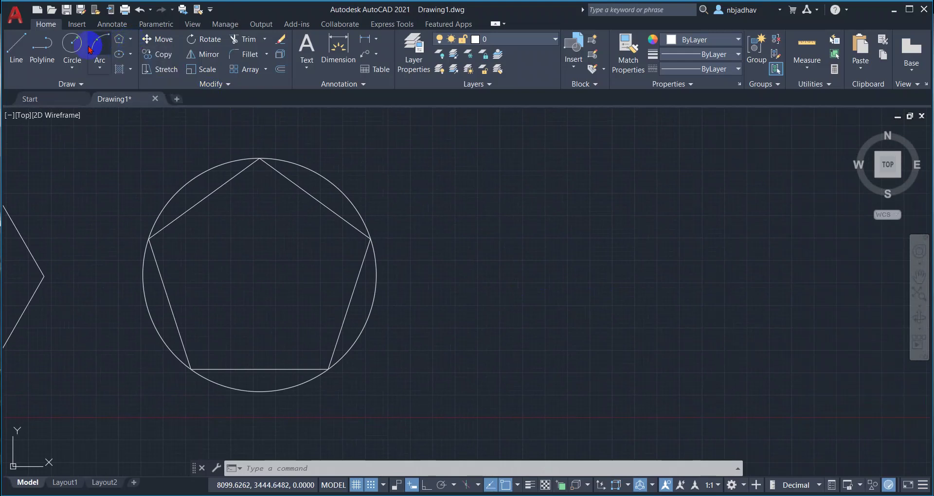
left_click(72, 46)
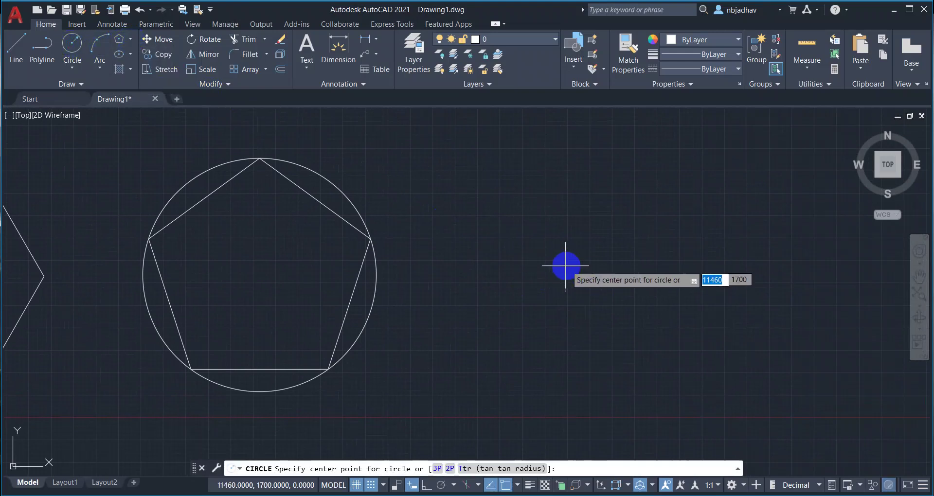
left_click(622, 275)
left_click(701, 159)
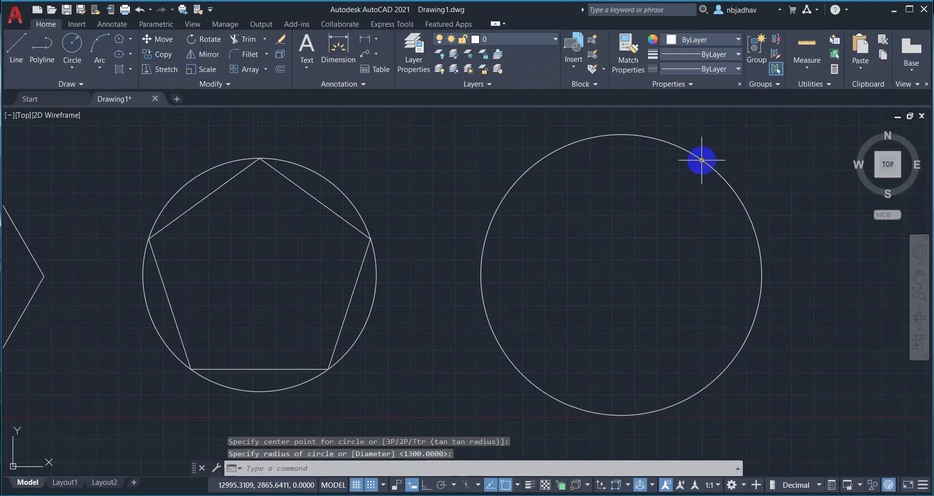
key("Escape")
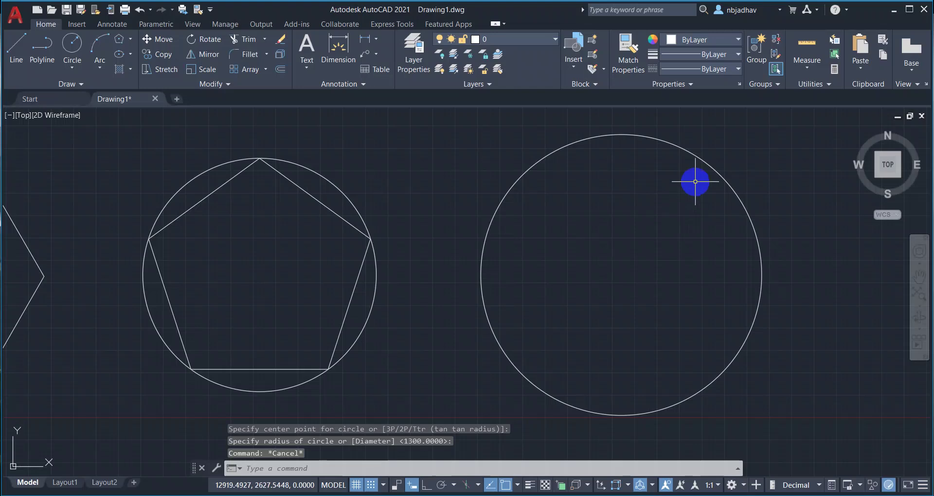
left_click(707, 164)
key("Delete")
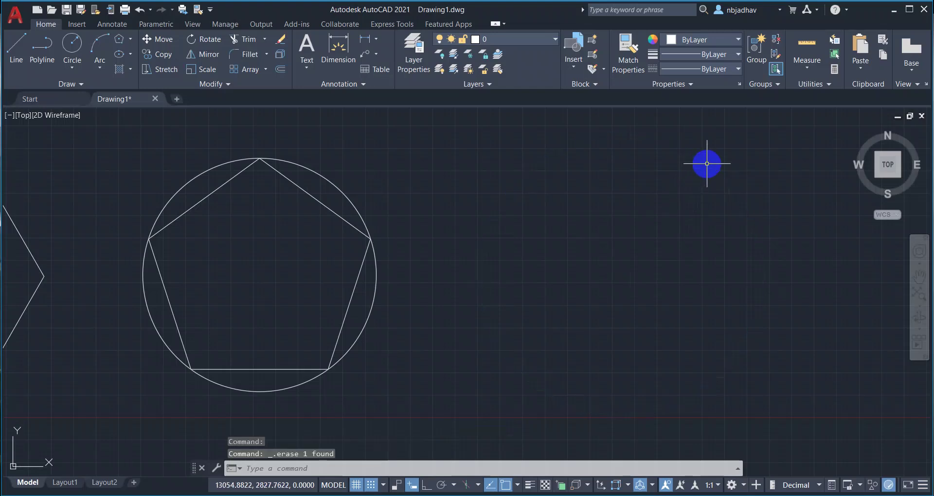
- Redraw a radius-1300 circle centred to the right of the pentagon
left_click(73, 45)
left_click(577, 265)
type("1300")
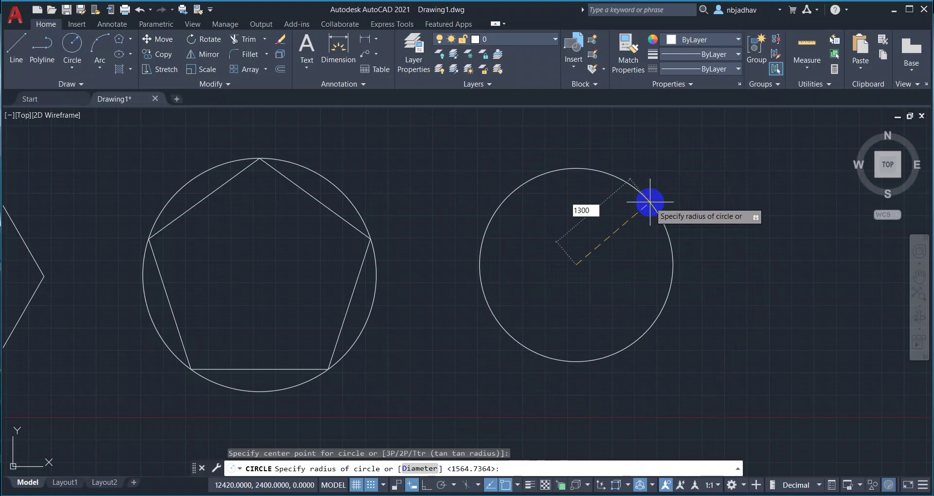
type("300")
key("Return")
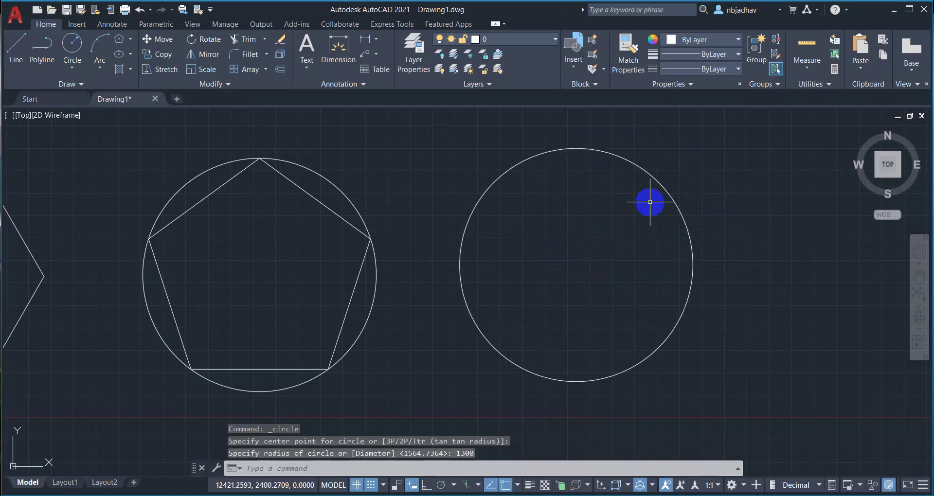
- Draw a 5-sided polygon on the second circle's centre, Circumscribed about circle, radius 1300
left_click(130, 41)
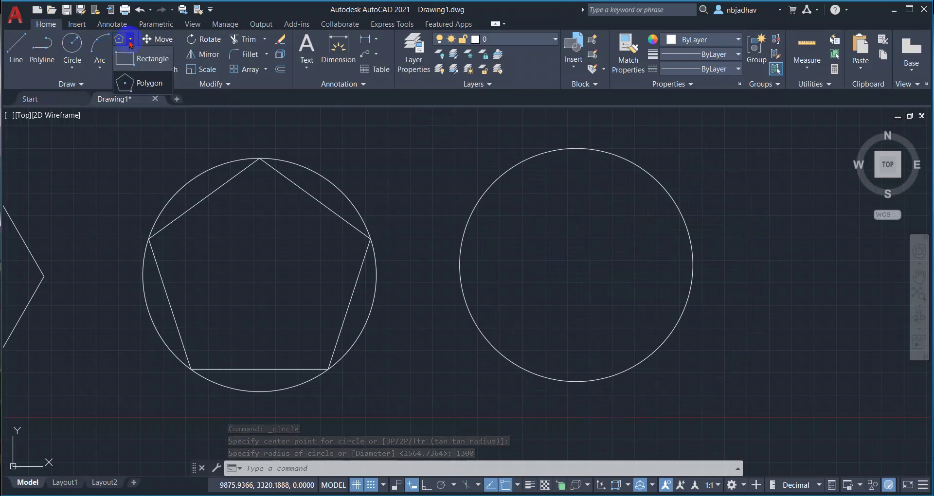
left_click(148, 85)
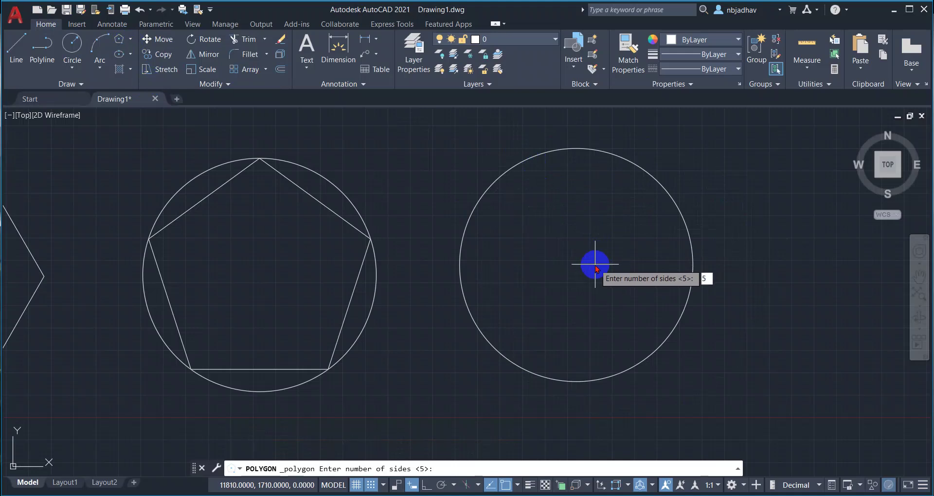
key("Return")
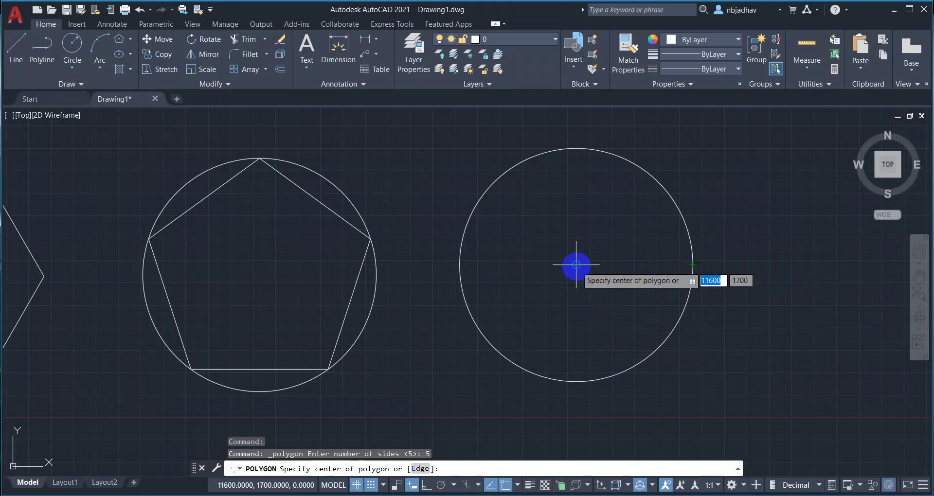
left_click(576, 265)
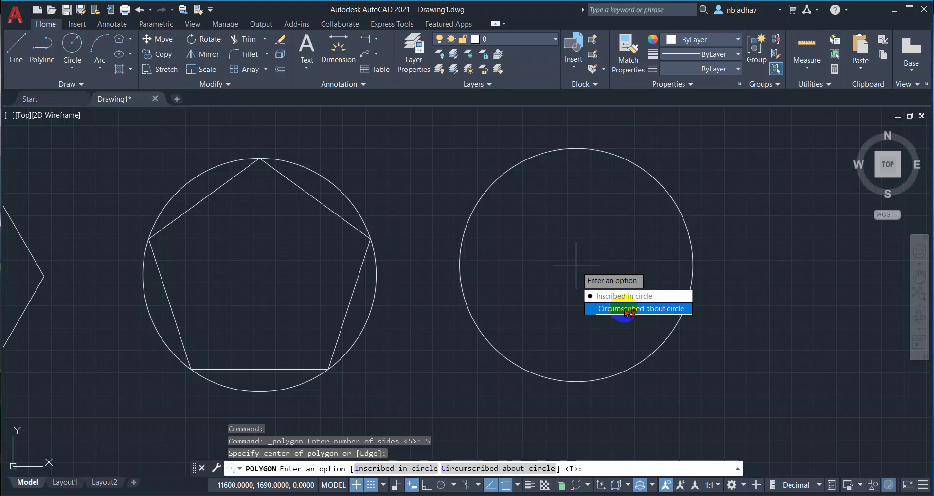
left_click(626, 310)
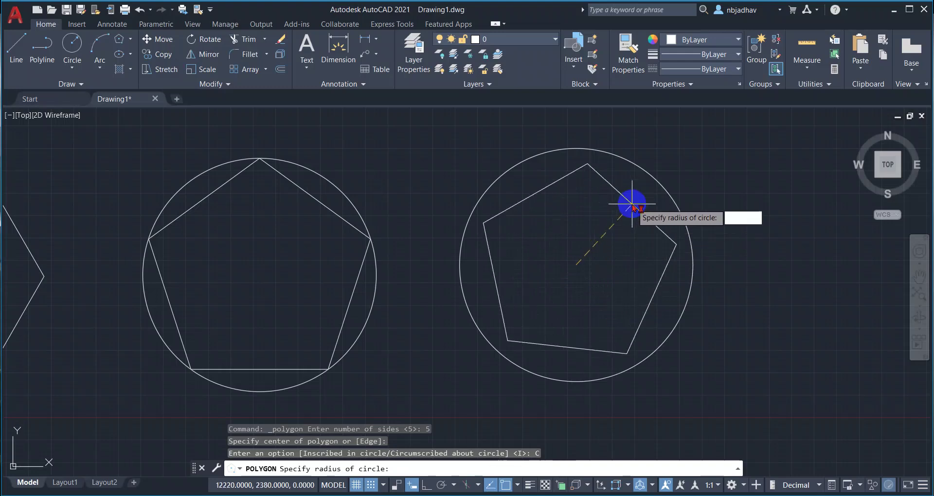
type("1300")
key("Return")
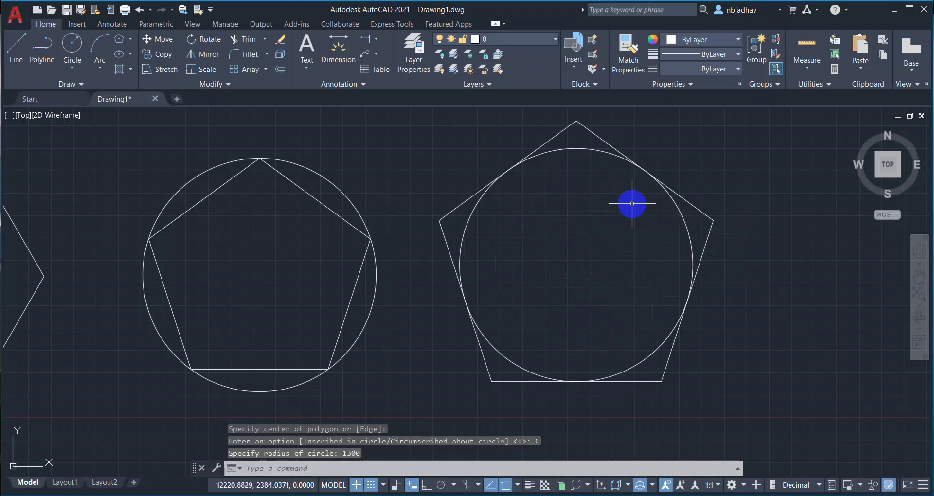